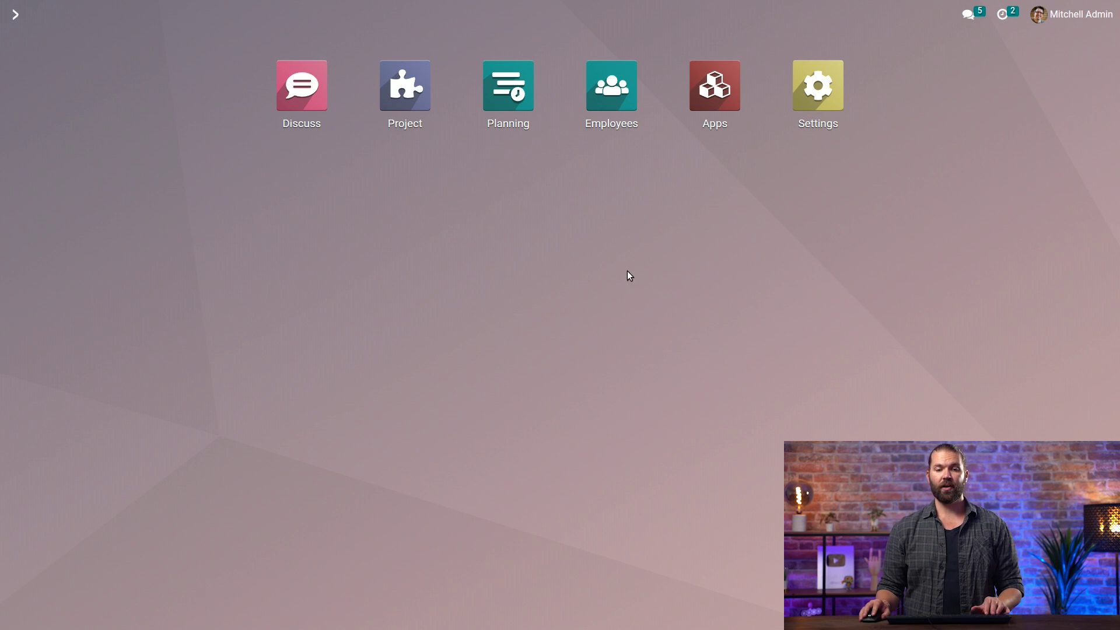
# Tick Planning under Time Management in the Project settings and save the settings.
pyautogui.click(413, 125)
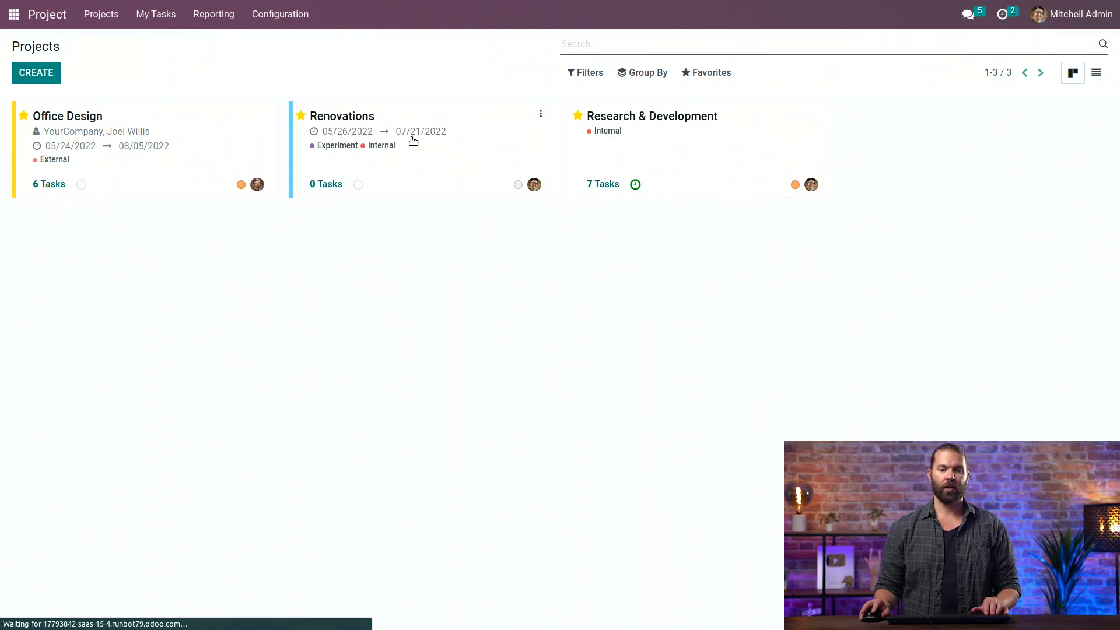
pyautogui.click(297, 18)
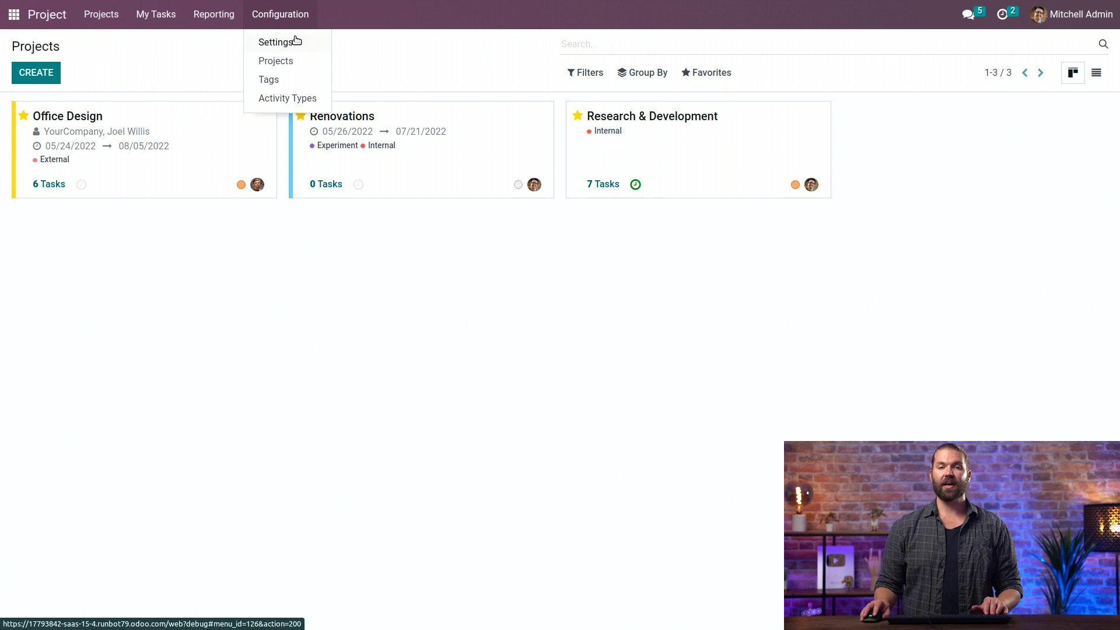
pyautogui.click(296, 41)
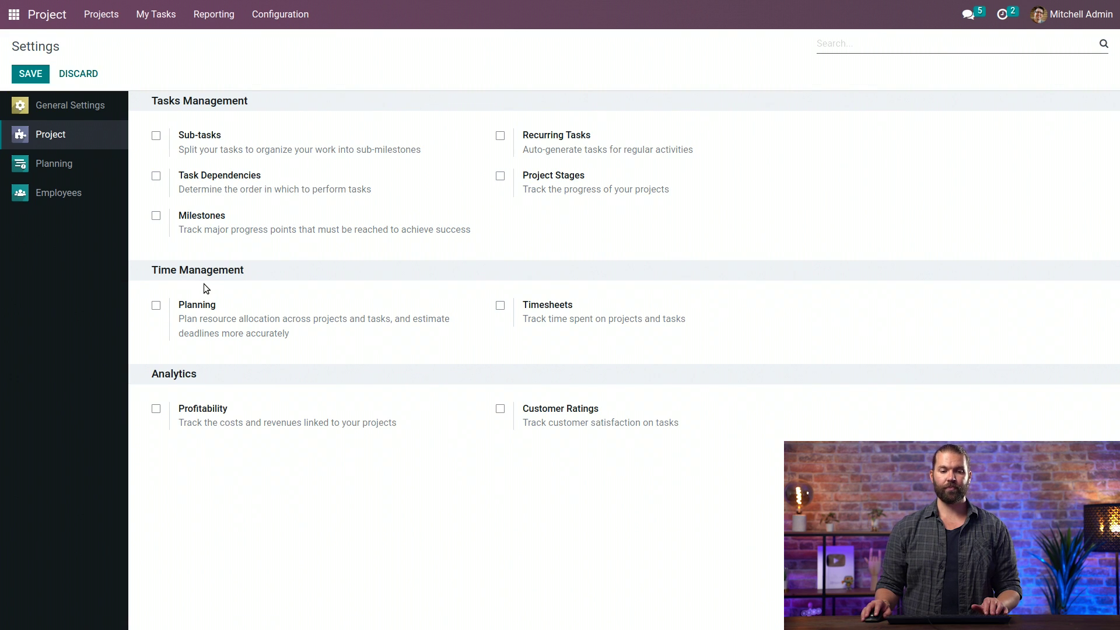
pyautogui.click(155, 307)
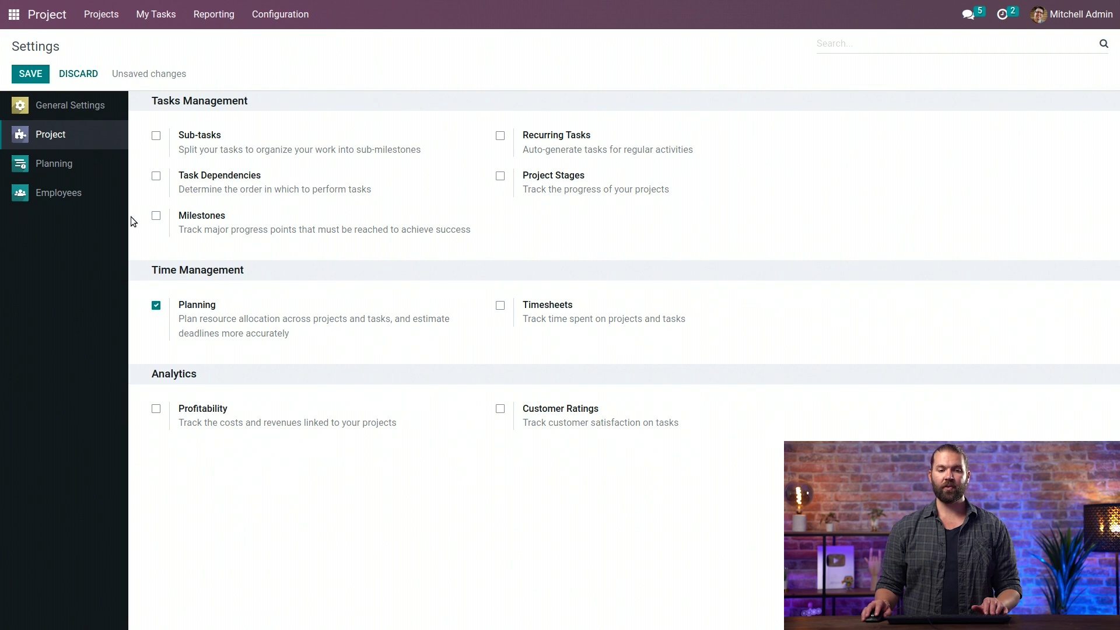
pyautogui.click(32, 80)
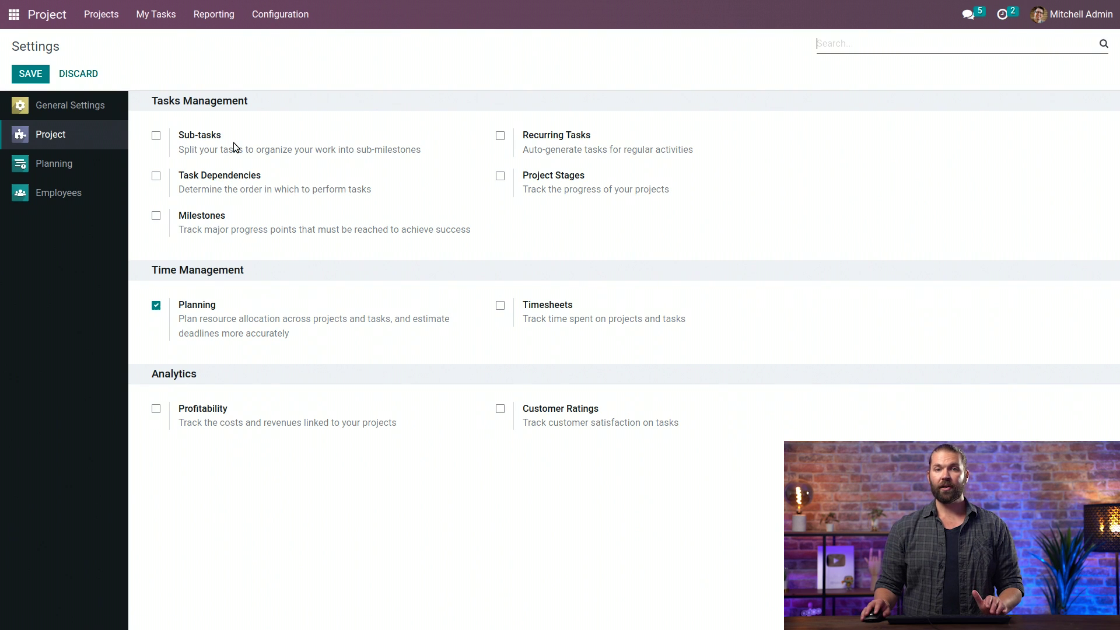
# Open the Research & Development project's edit form from its card menu on the projects overview.
pyautogui.click(42, 17)
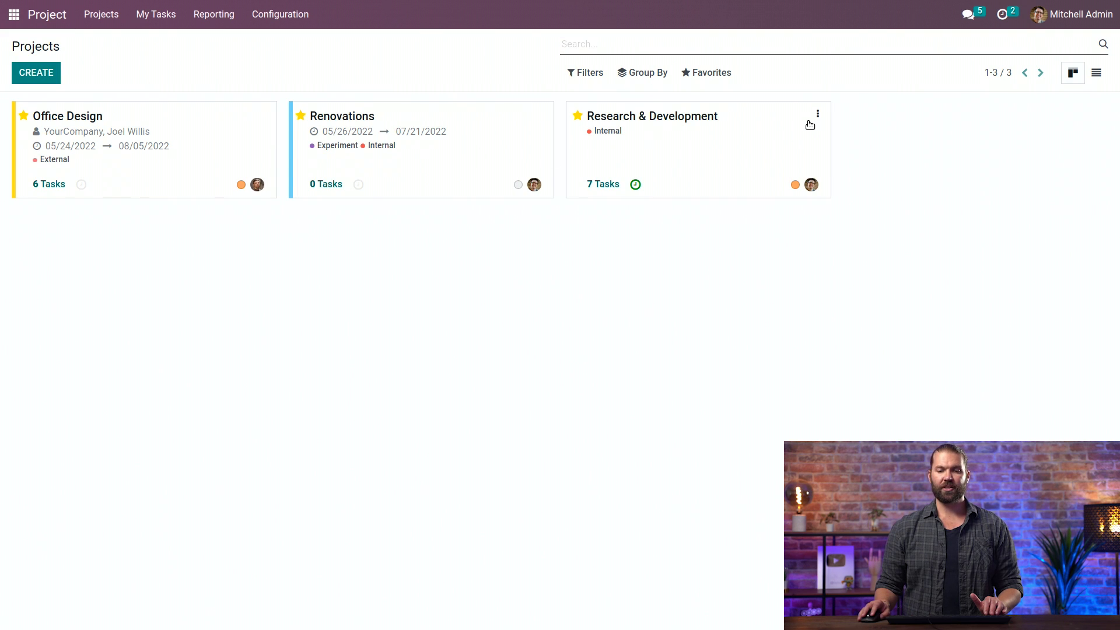
pyautogui.click(817, 114)
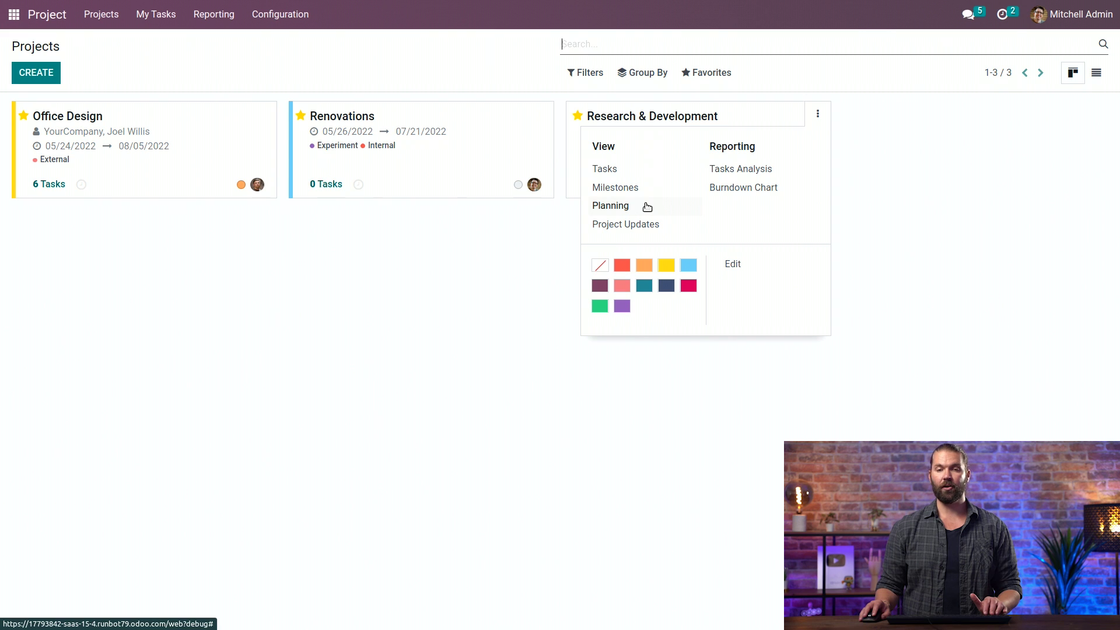
pyautogui.click(762, 263)
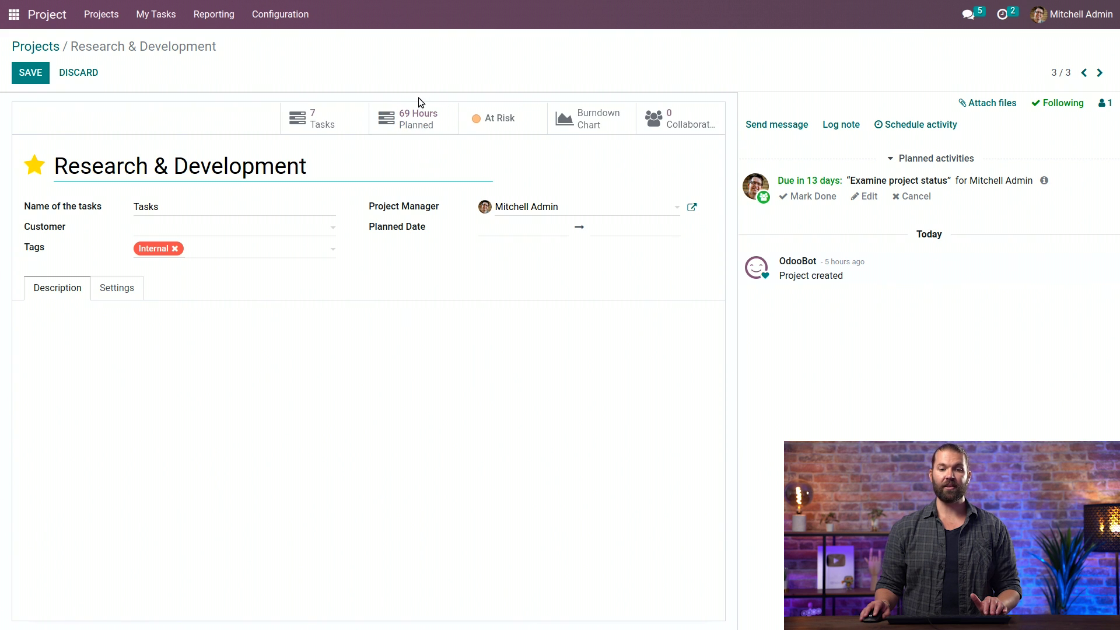
pyautogui.click(442, 121)
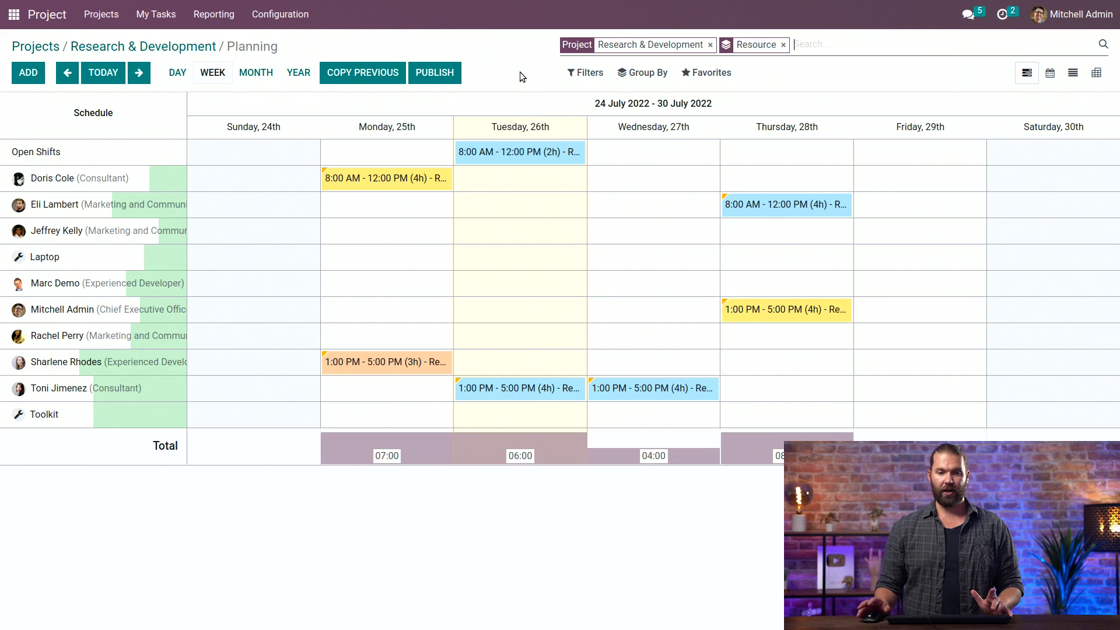
pyautogui.moveTo(140, 176)
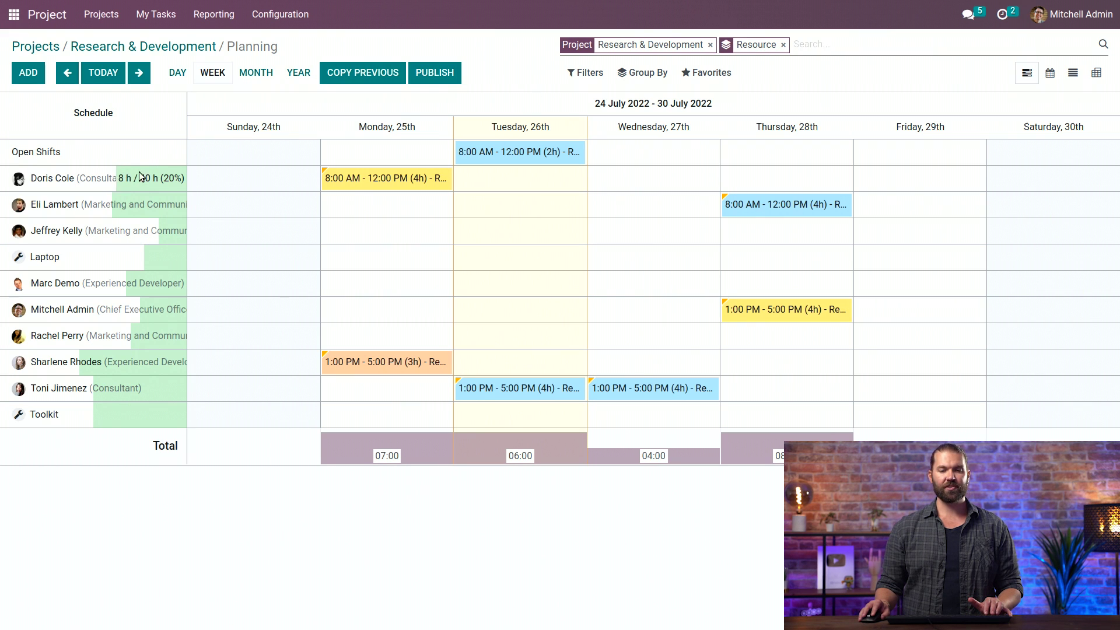
pyautogui.moveTo(96, 393)
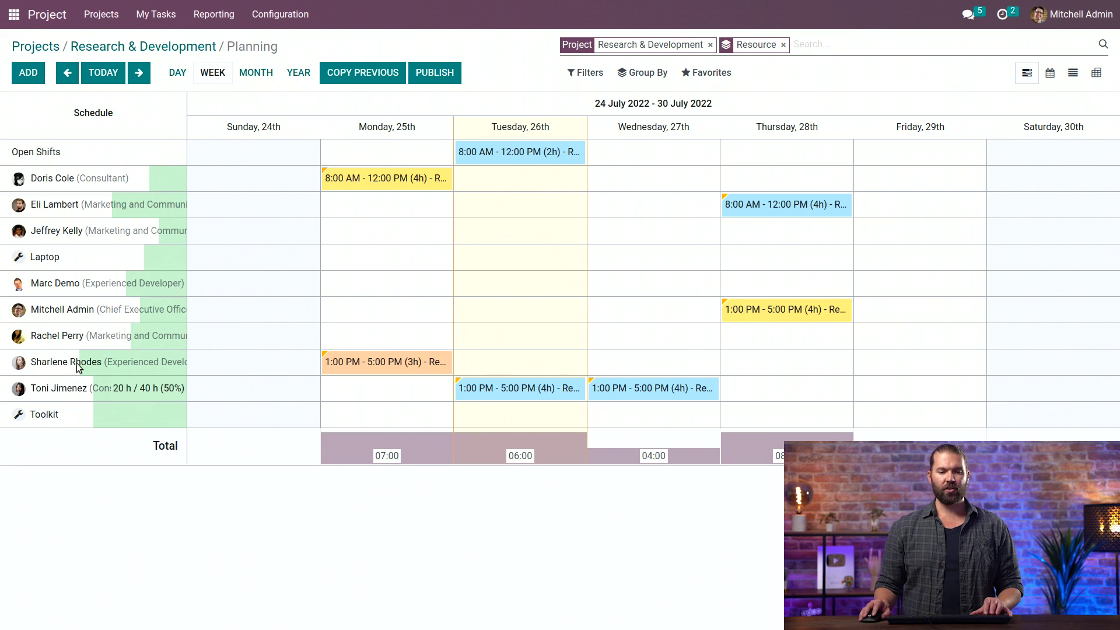
# Start a new shift in the employee's Monday 25 July cell and open its resource list.
pyautogui.click(387, 331)
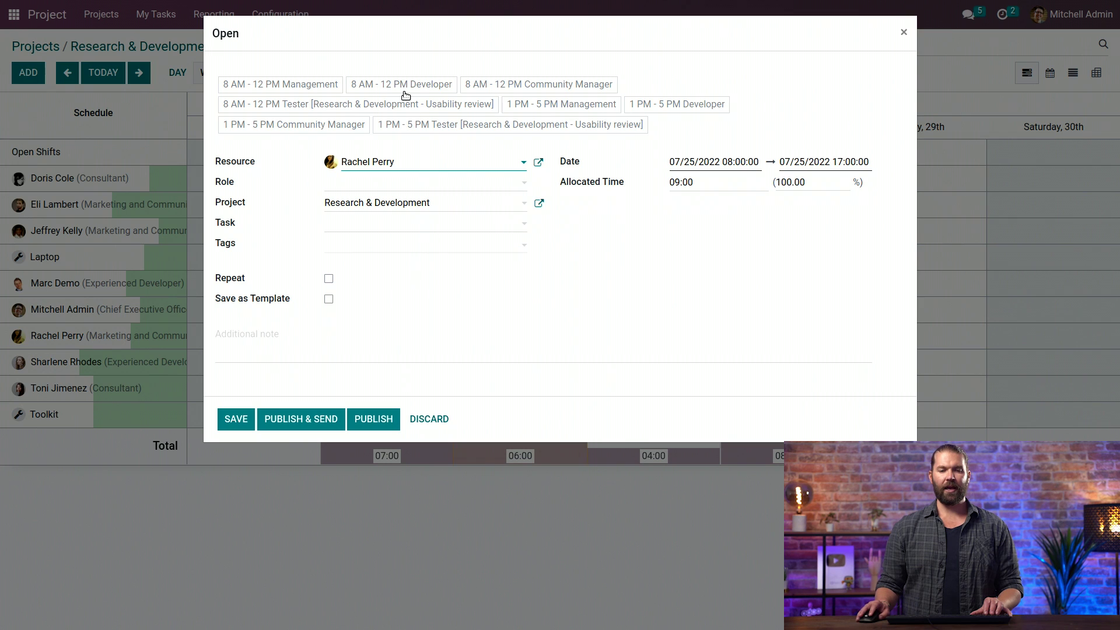
pyautogui.click(313, 89)
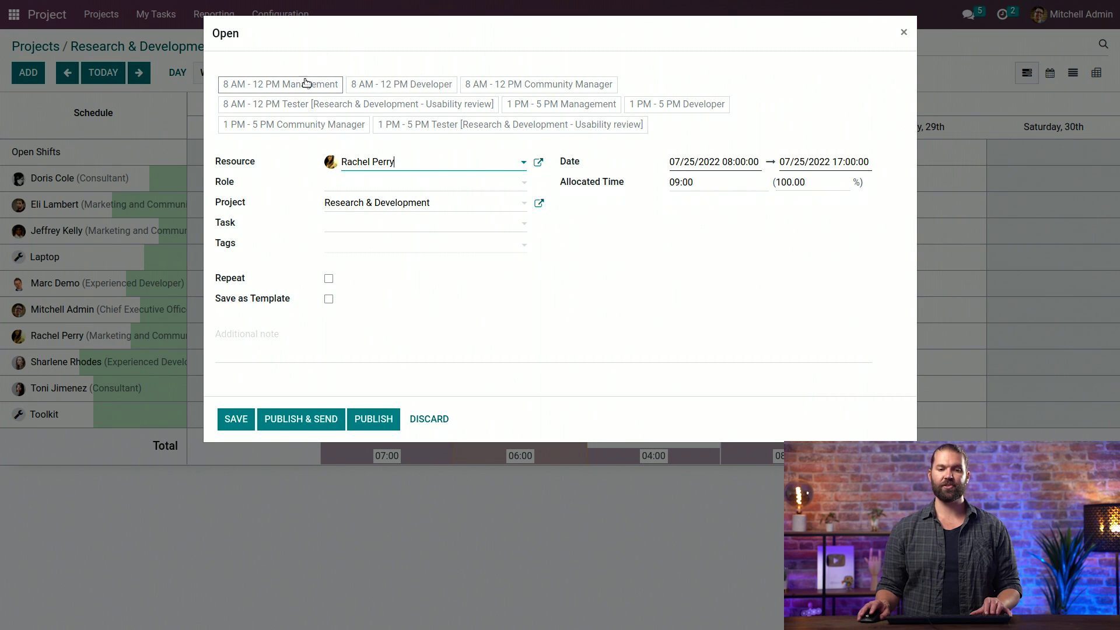
pyautogui.click(307, 166)
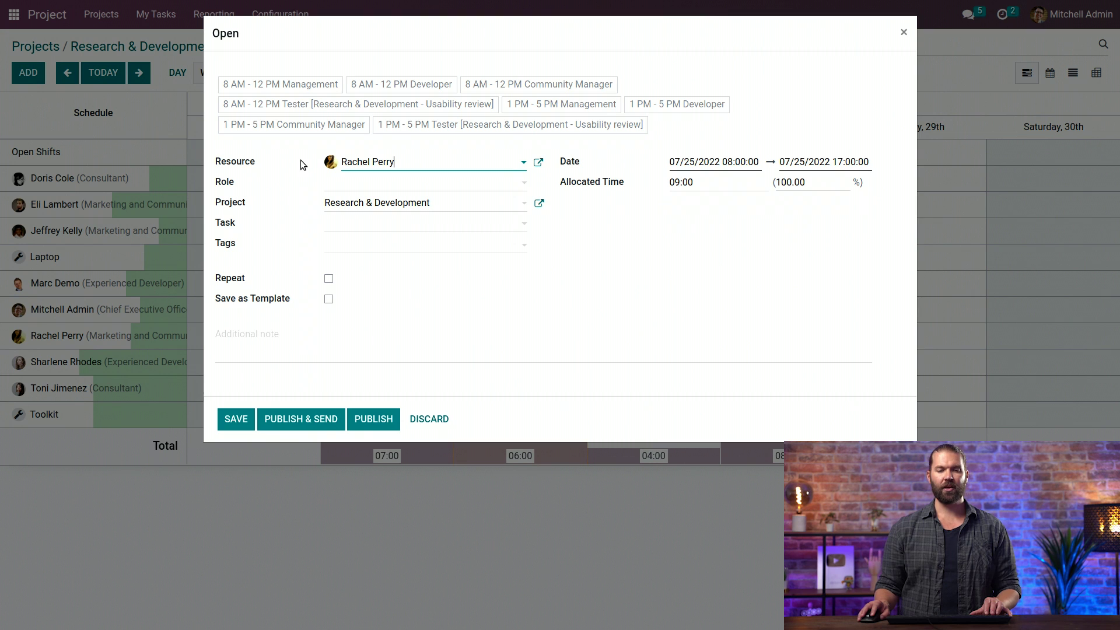
pyautogui.click(482, 169)
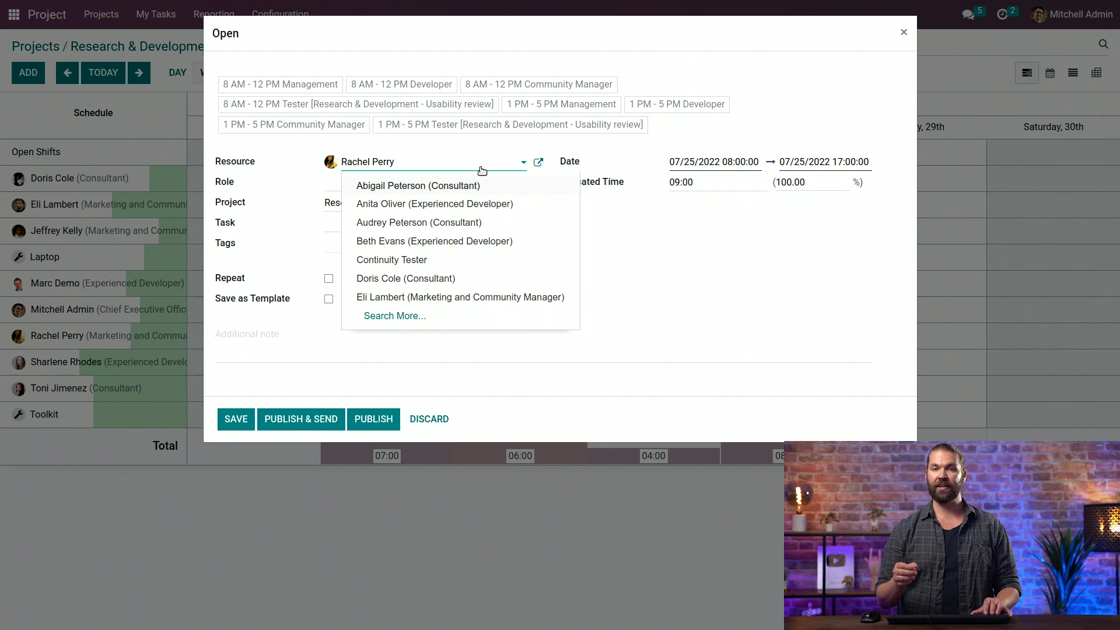
# Set the shift's role to Community Manager and task to Usability review, adding no tags.
pyautogui.click(364, 182)
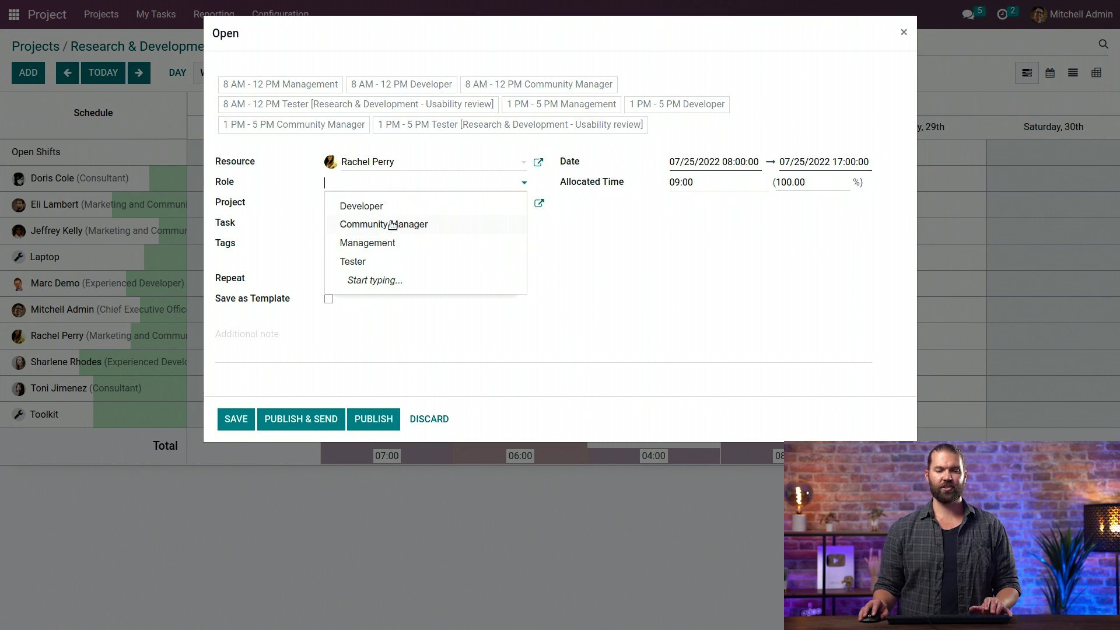
pyautogui.click(410, 225)
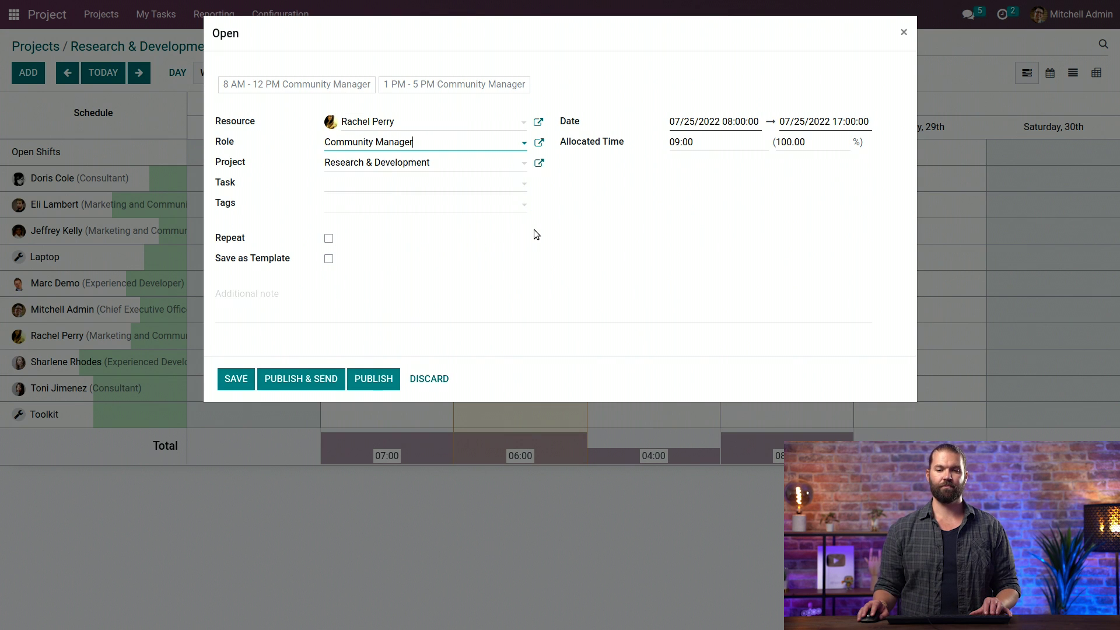
pyautogui.click(471, 185)
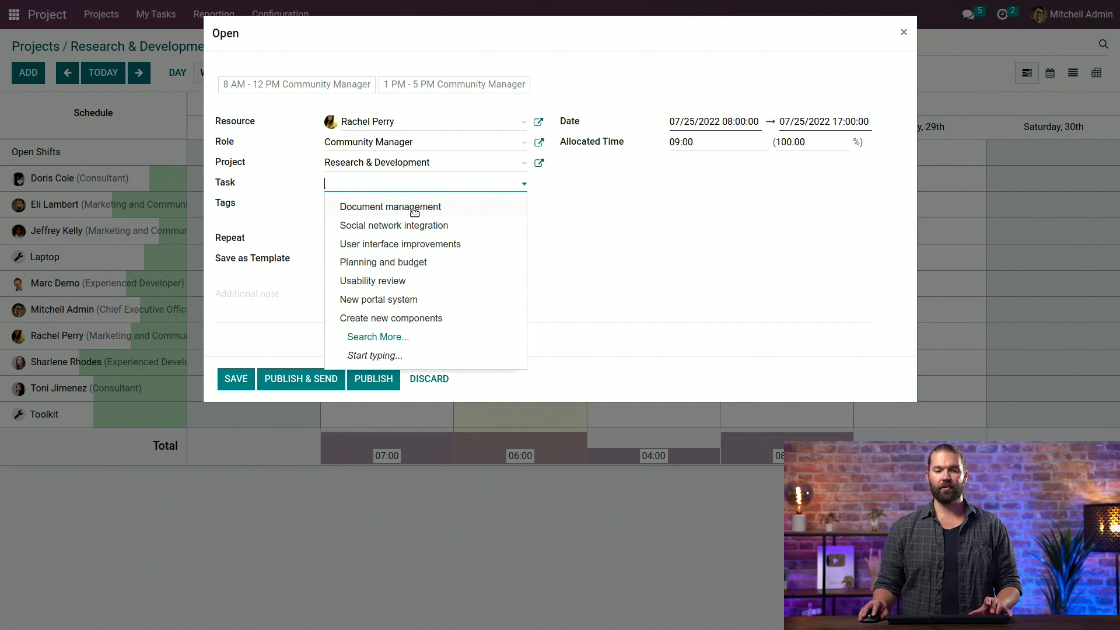
pyautogui.click(424, 282)
pyautogui.click(508, 208)
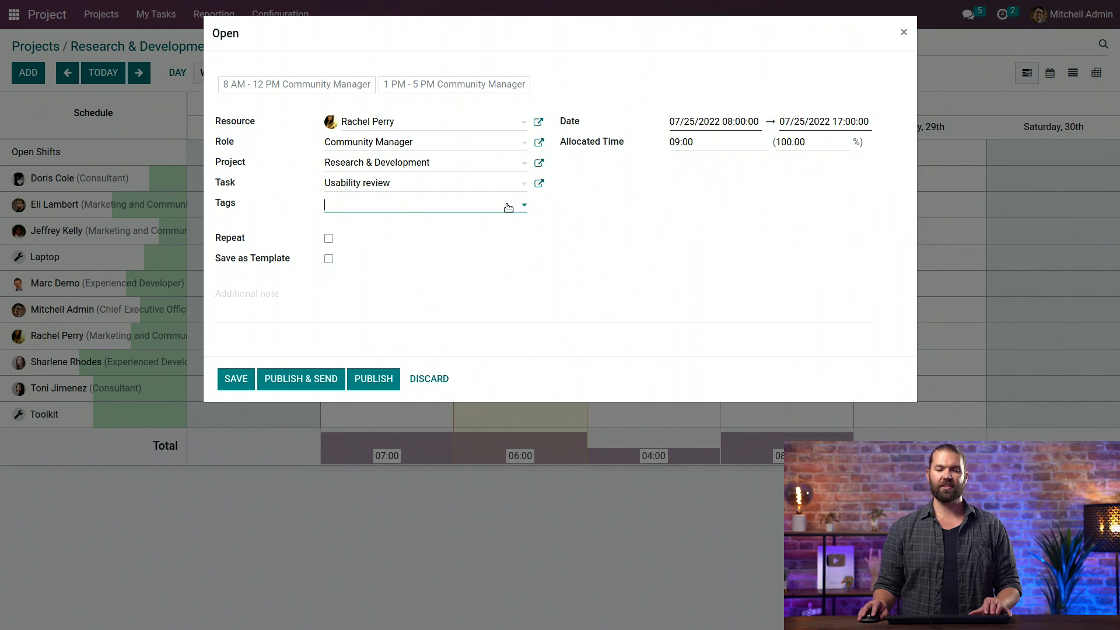
pyautogui.click(586, 232)
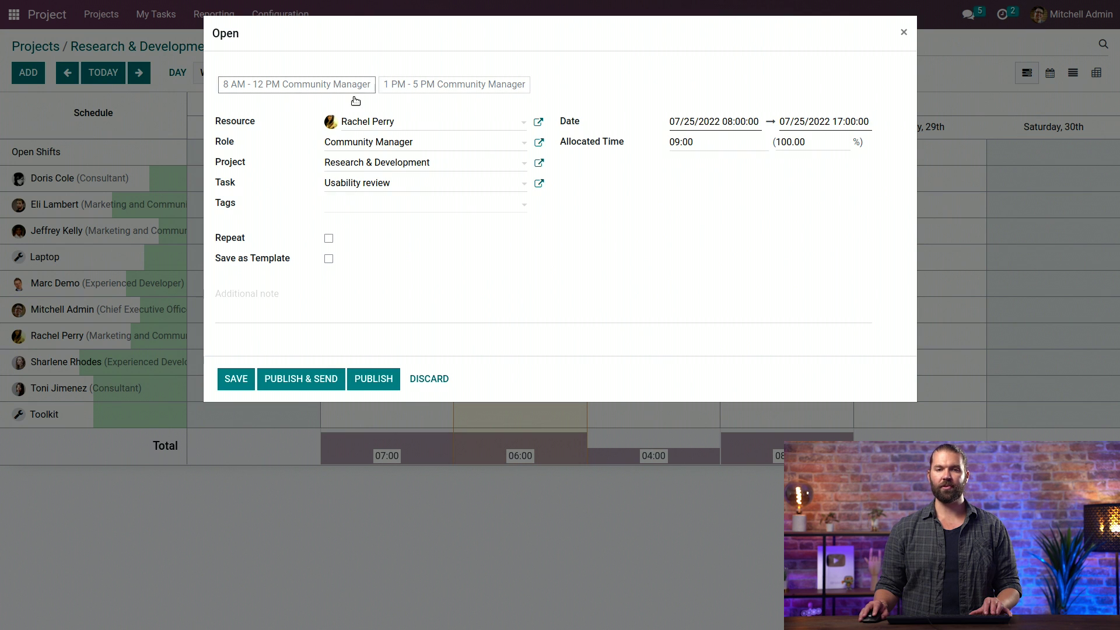
# Make the shift run 07/25/2022 08:00 to 07/29/2022 17:00, totalling 40:00 allocated.
pyautogui.click(710, 123)
pyautogui.click(710, 278)
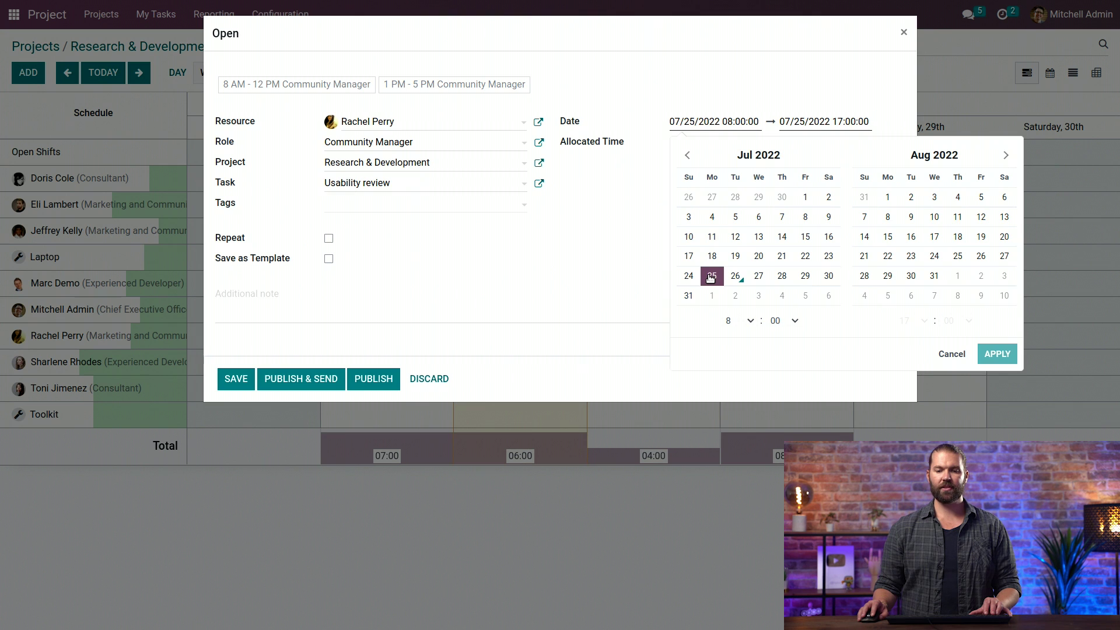
pyautogui.click(792, 123)
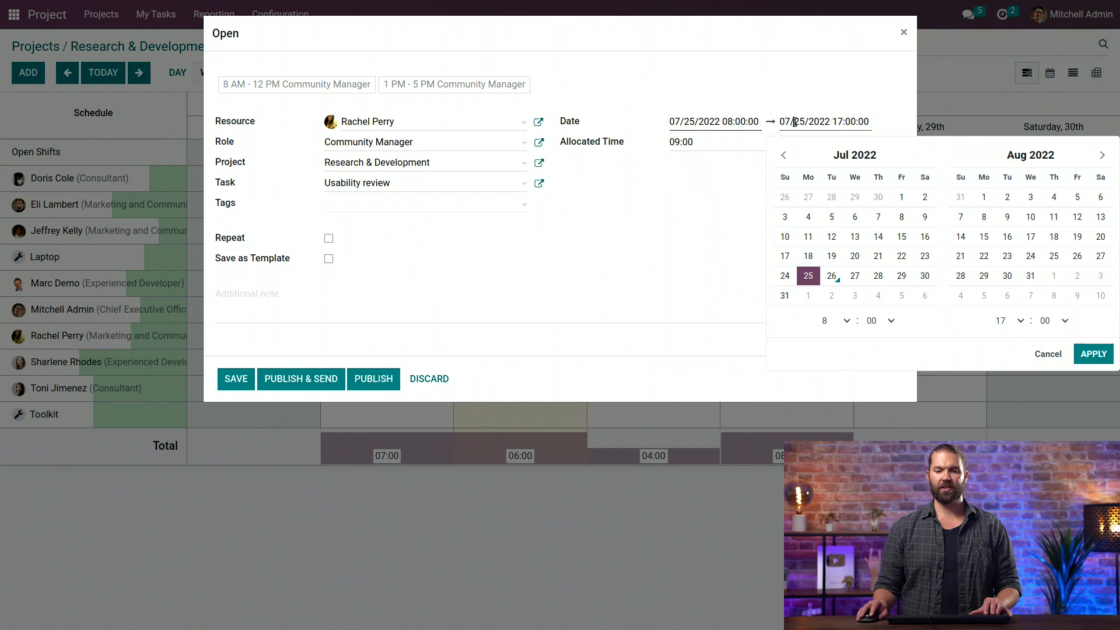
pyautogui.click(904, 279)
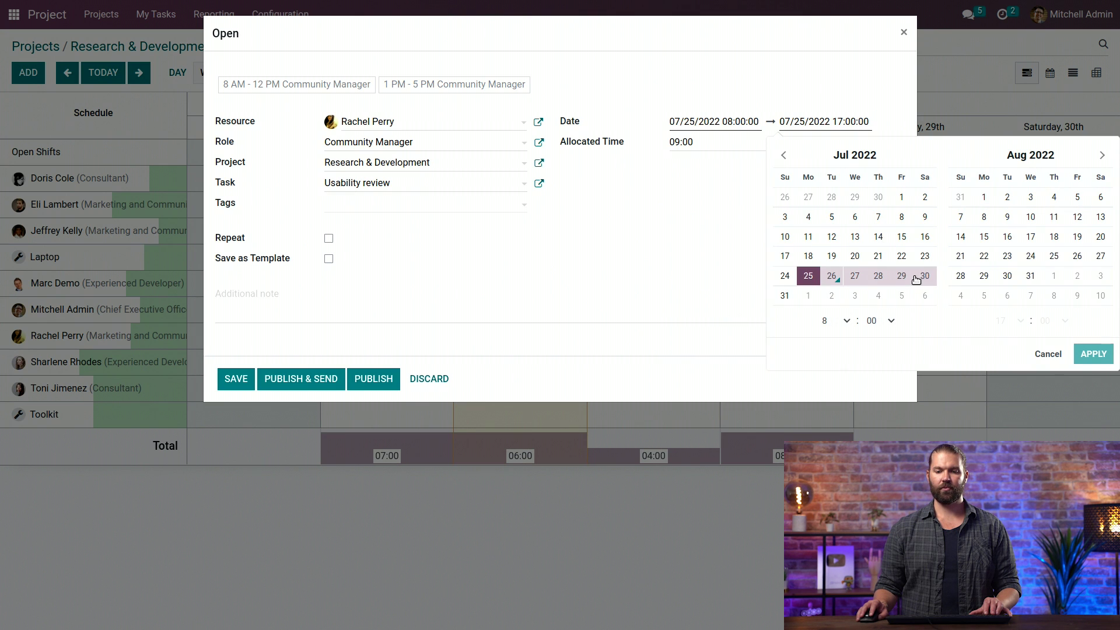
pyautogui.click(902, 277)
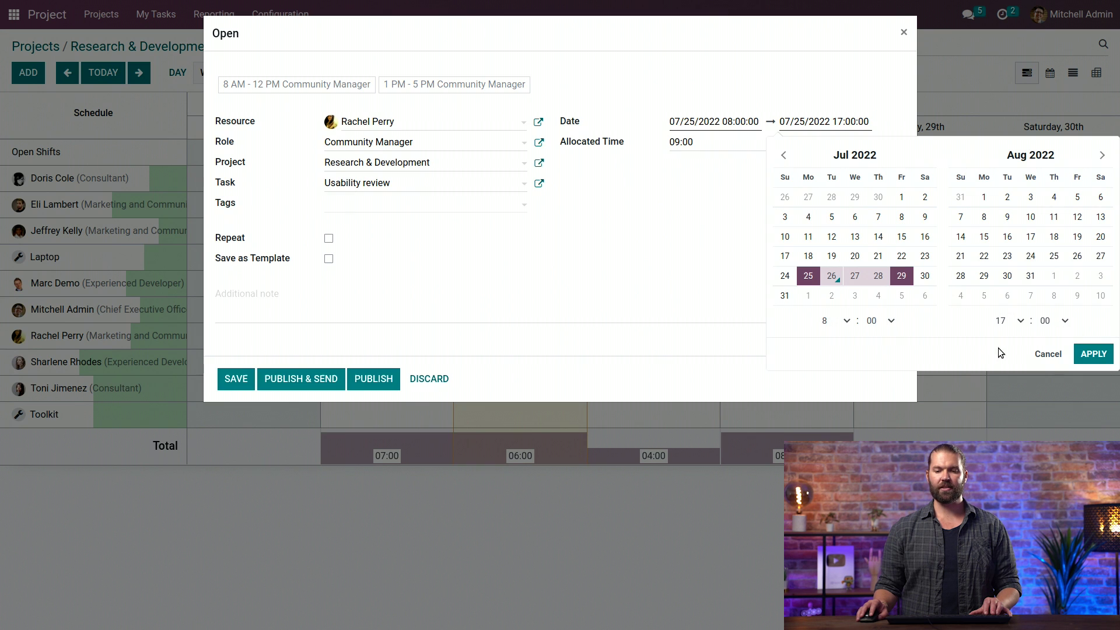
pyautogui.click(1093, 353)
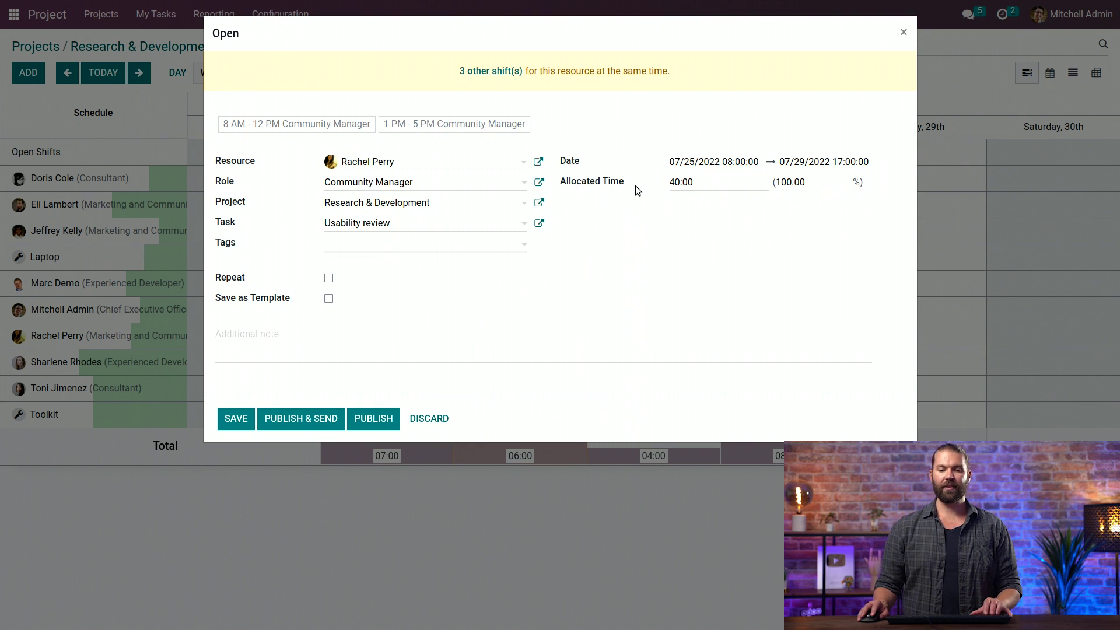
# Change the shift's allocation percentage to 90, dropping Allocated Time from 40:00 to 36:00.
pyautogui.moveTo(625, 178); pyautogui.dragTo(602, 204)
pyautogui.click(607, 204)
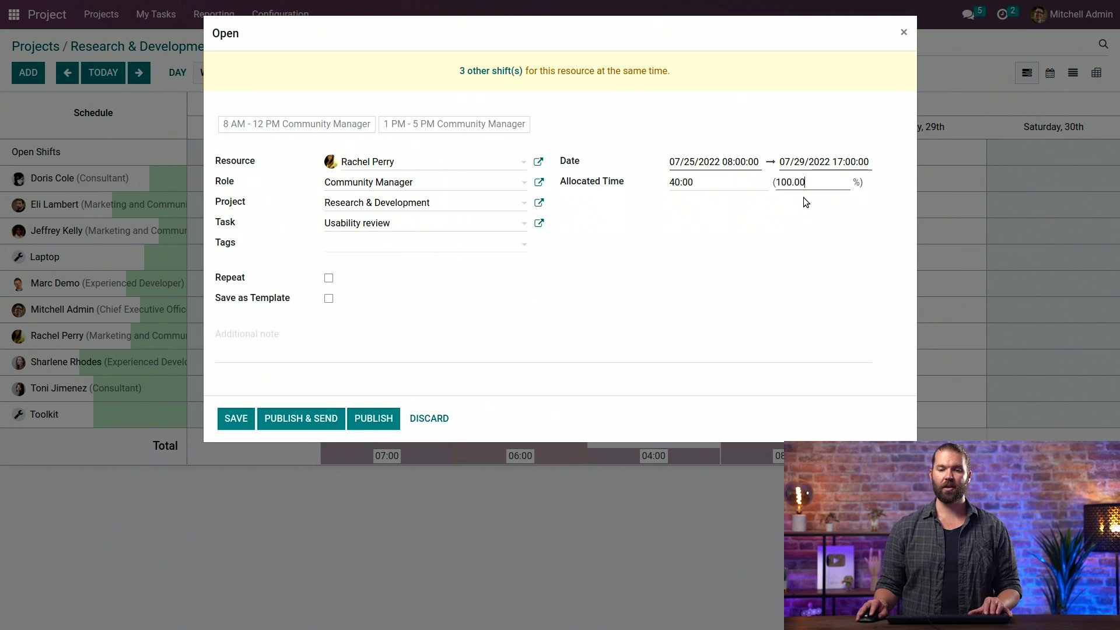
pyautogui.doubleClick(794, 182)
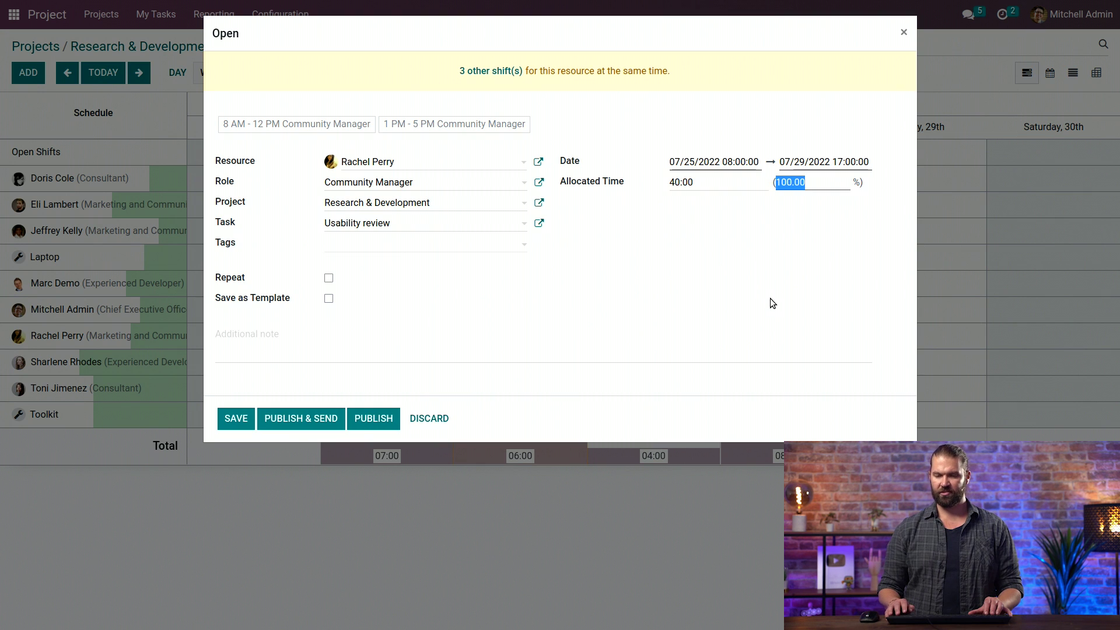
pyautogui.write('90')
pyautogui.click(759, 247)
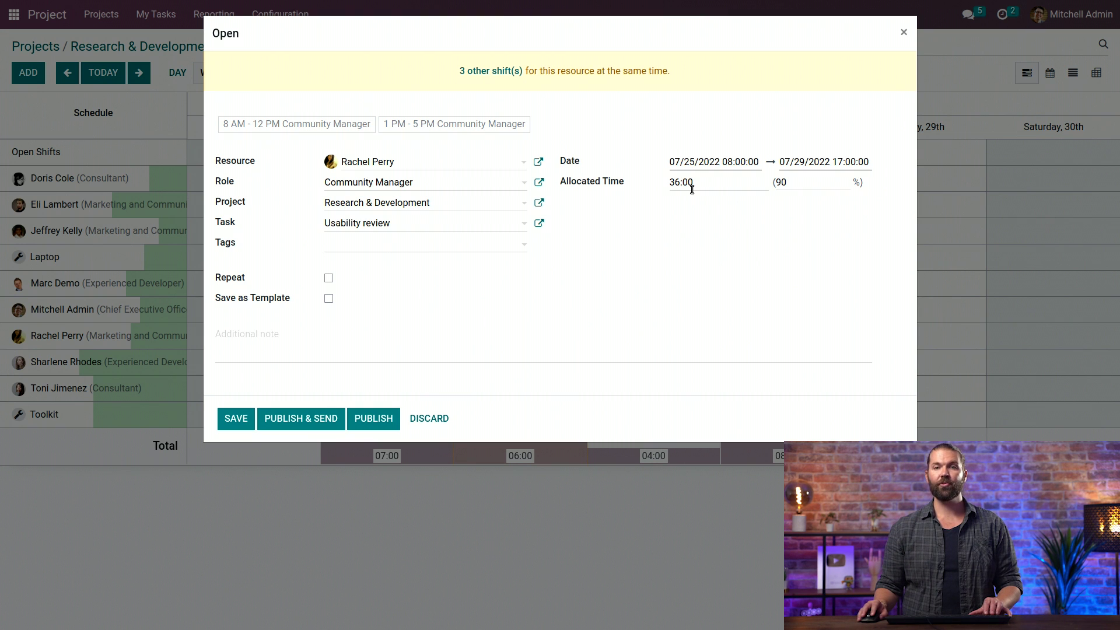
pyautogui.moveTo(674, 72); pyautogui.dragTo(472, 70)
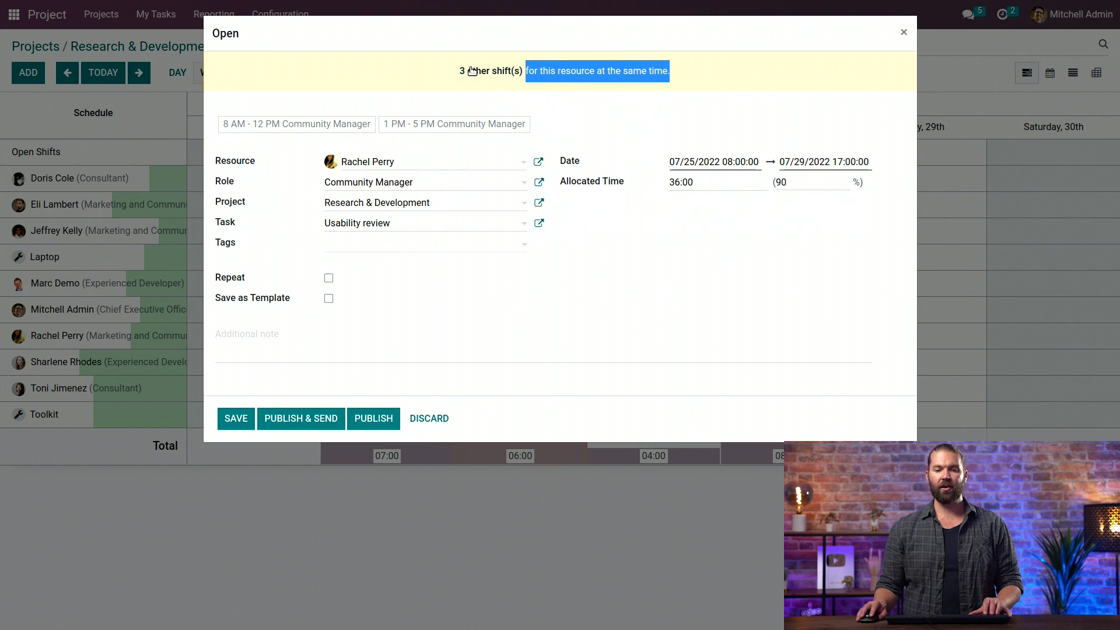
pyautogui.click(716, 281)
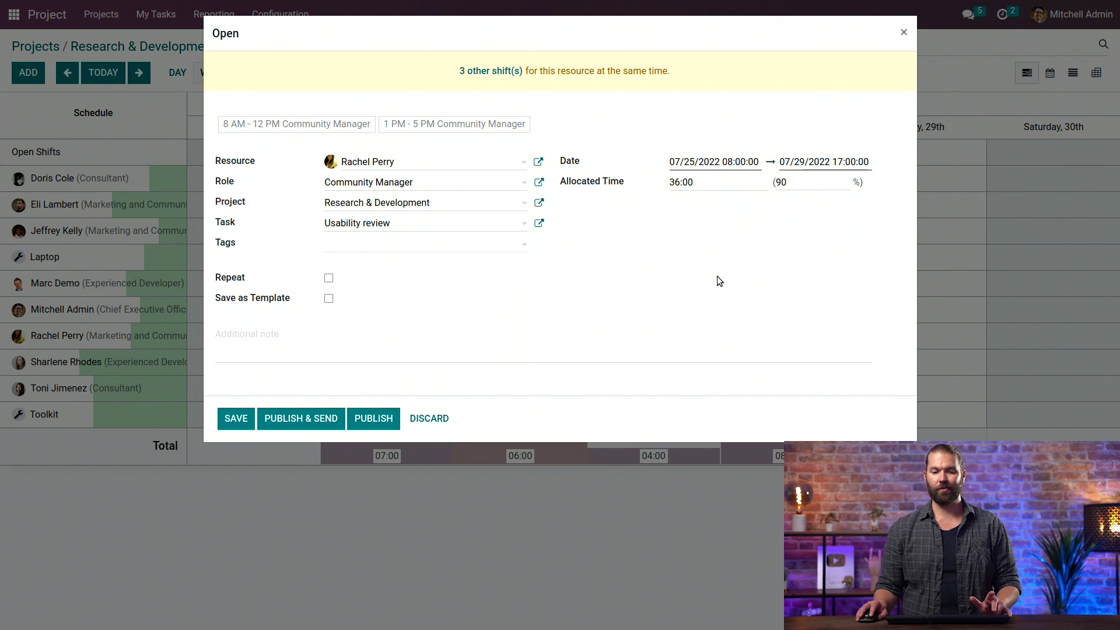
# Save the 36:00 shift, then publish and email the 24–30 July 2022 planning to employees.
pyautogui.click(236, 419)
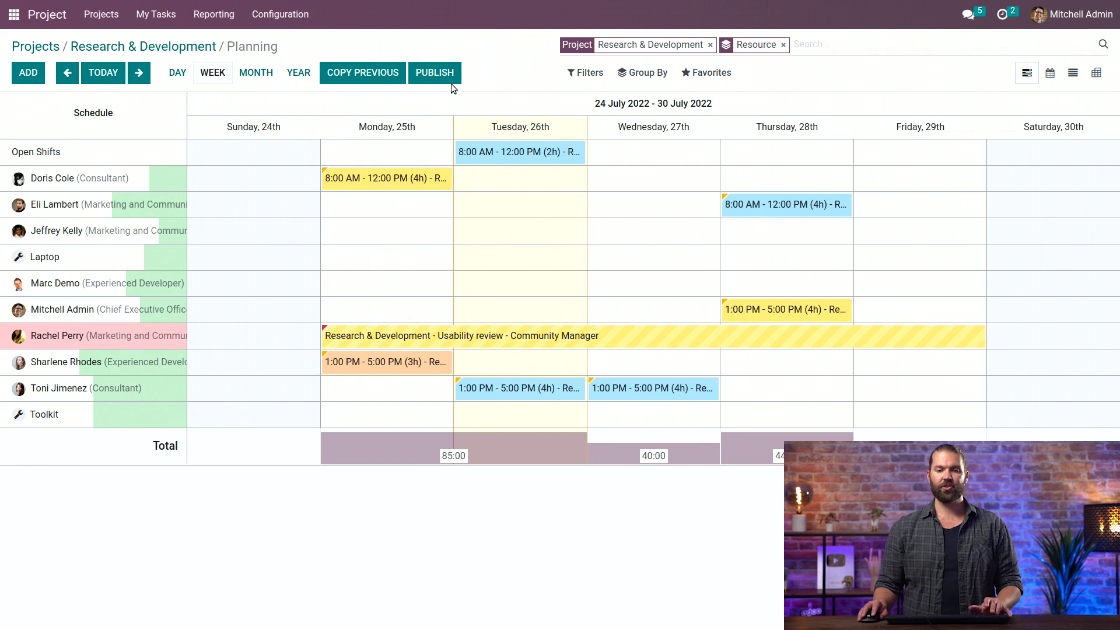
pyautogui.click(449, 77)
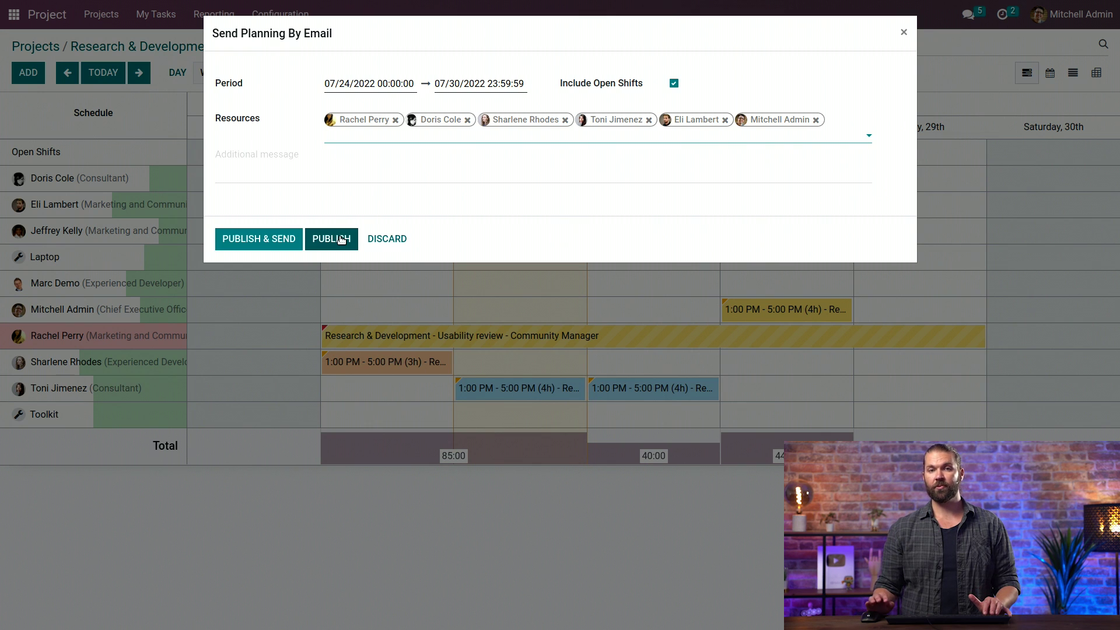
pyautogui.click(244, 239)
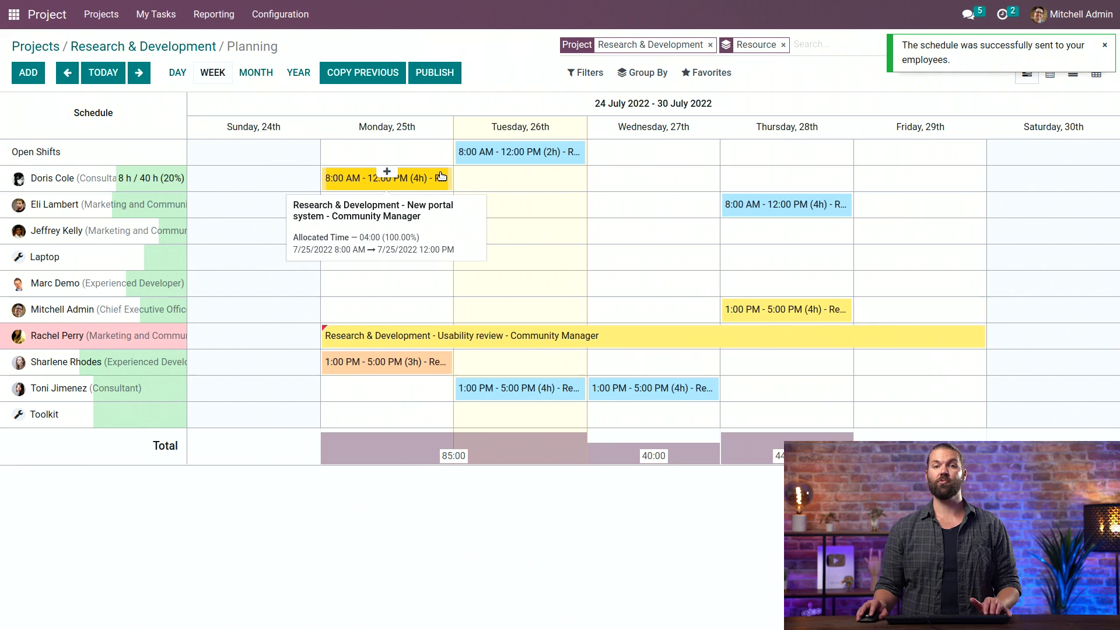
pyautogui.moveTo(737, 333)
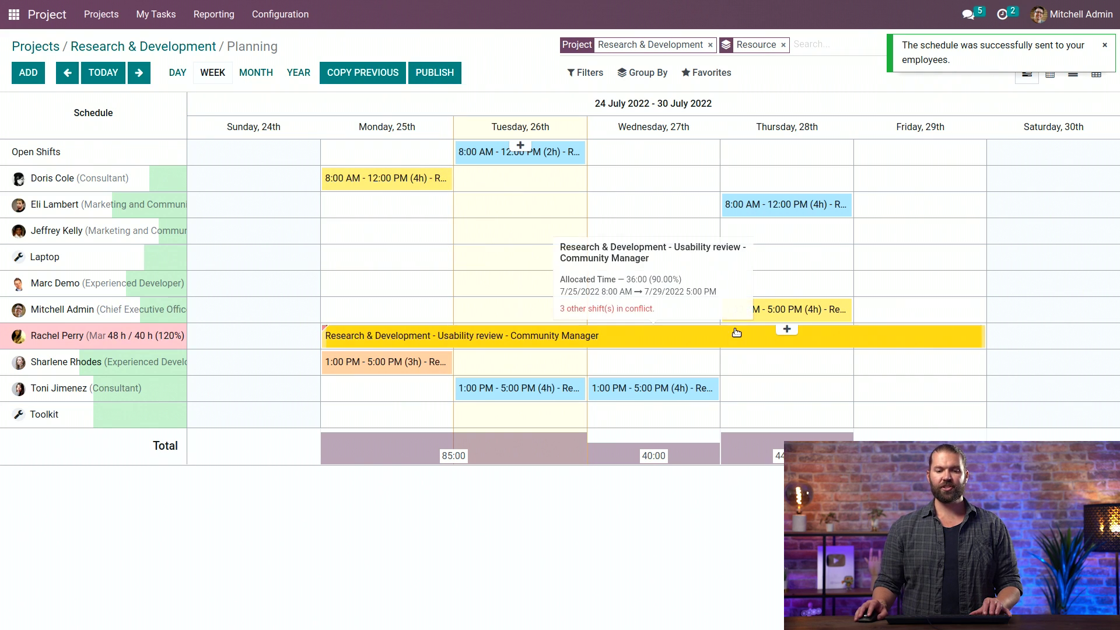
pyautogui.click(274, 76)
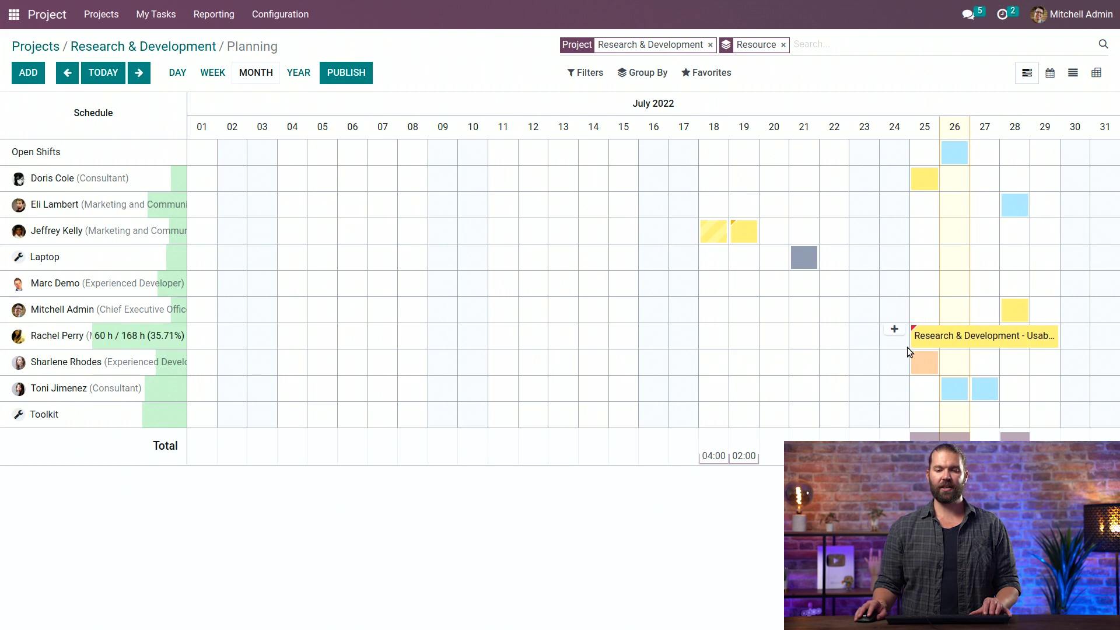
pyautogui.moveTo(914, 332)
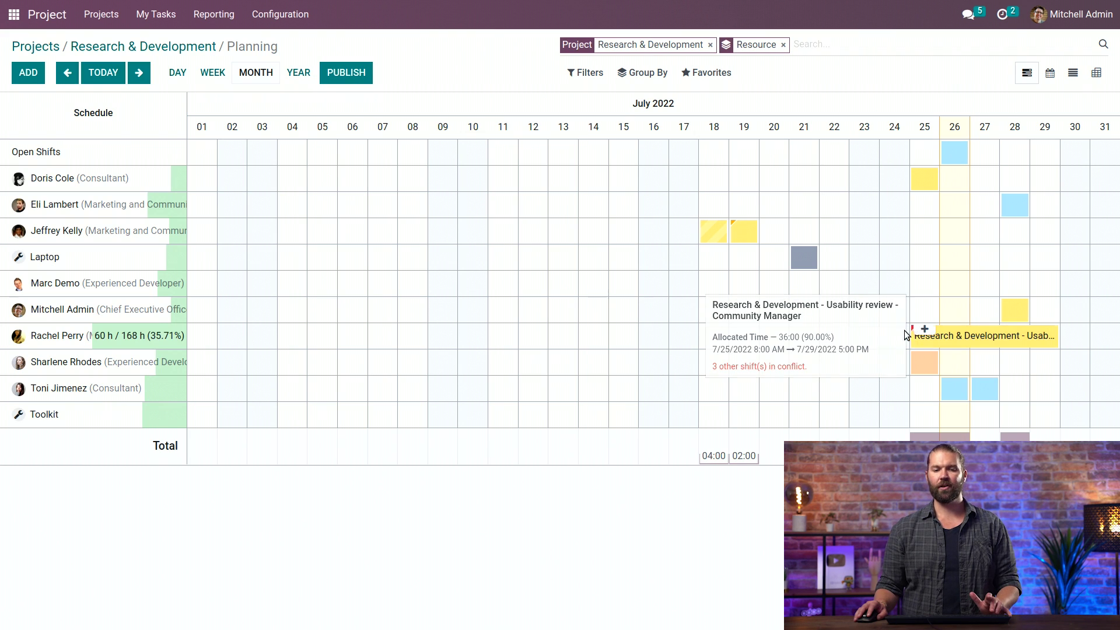
pyautogui.click(223, 75)
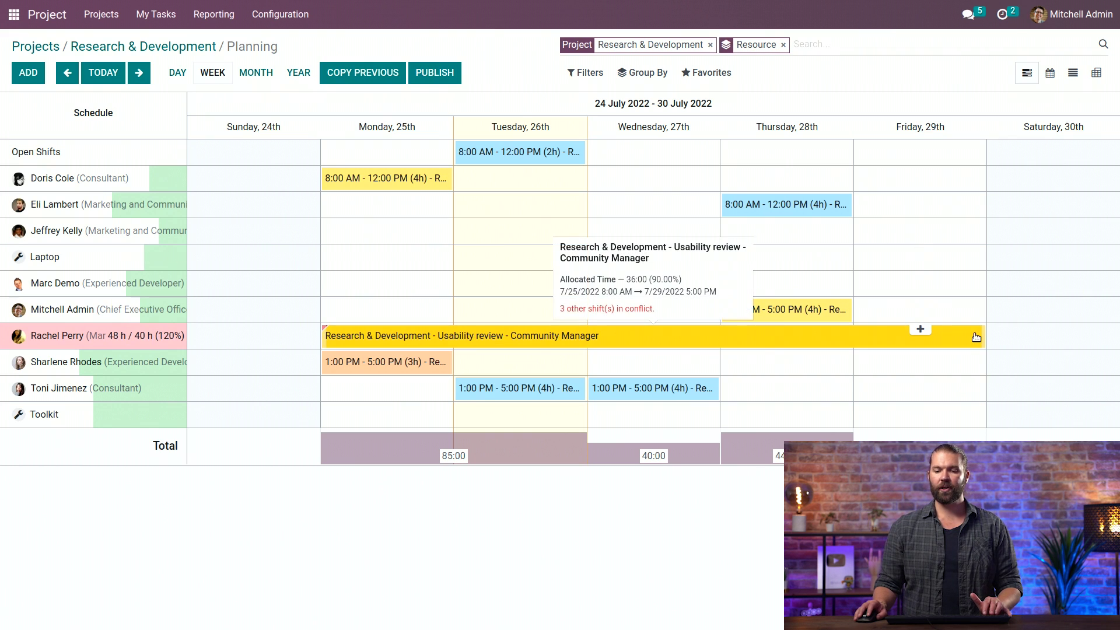
# Trim the shift bar to Monday only, then move the 8h06 shift onto Wednesday 27 July.
pyautogui.moveTo(975, 340); pyautogui.dragTo(452, 344)
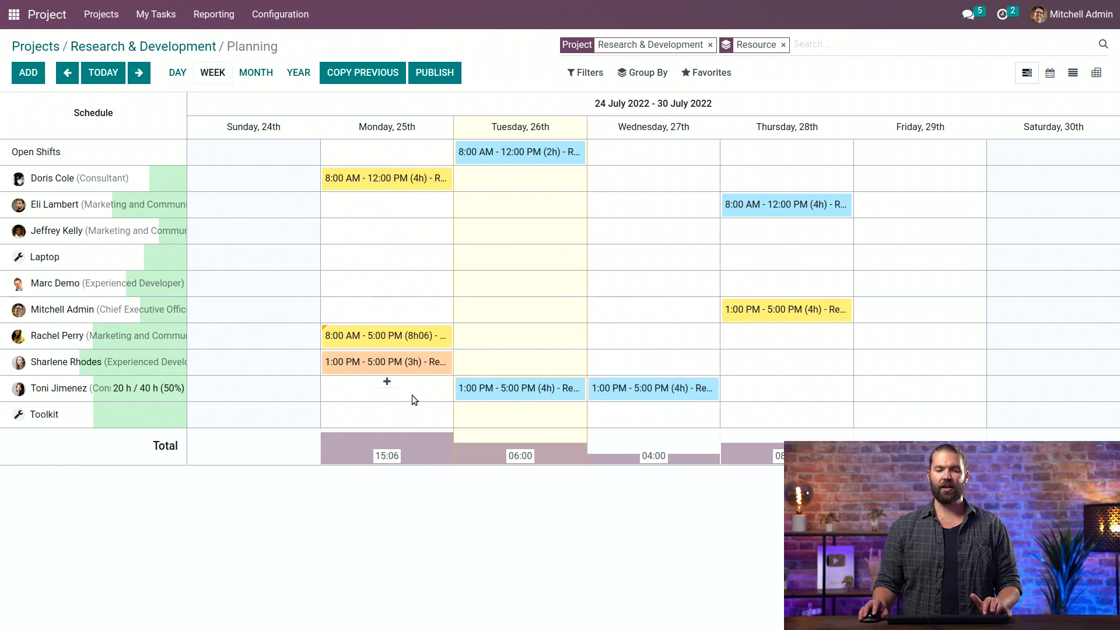
pyautogui.moveTo(376, 334); pyautogui.dragTo(668, 337)
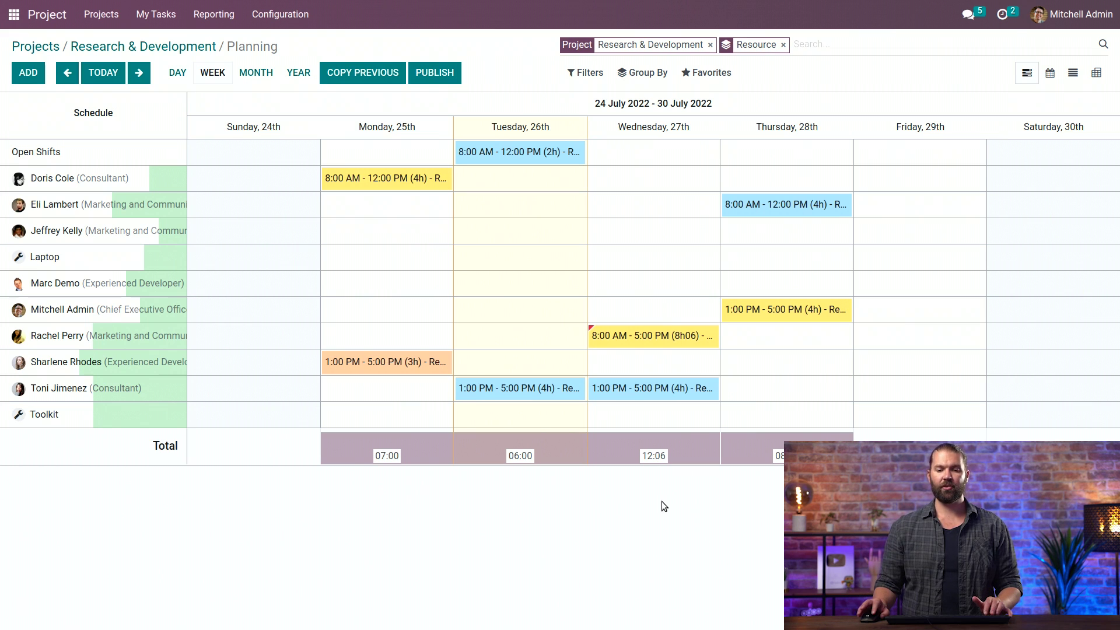
pyautogui.click(647, 341)
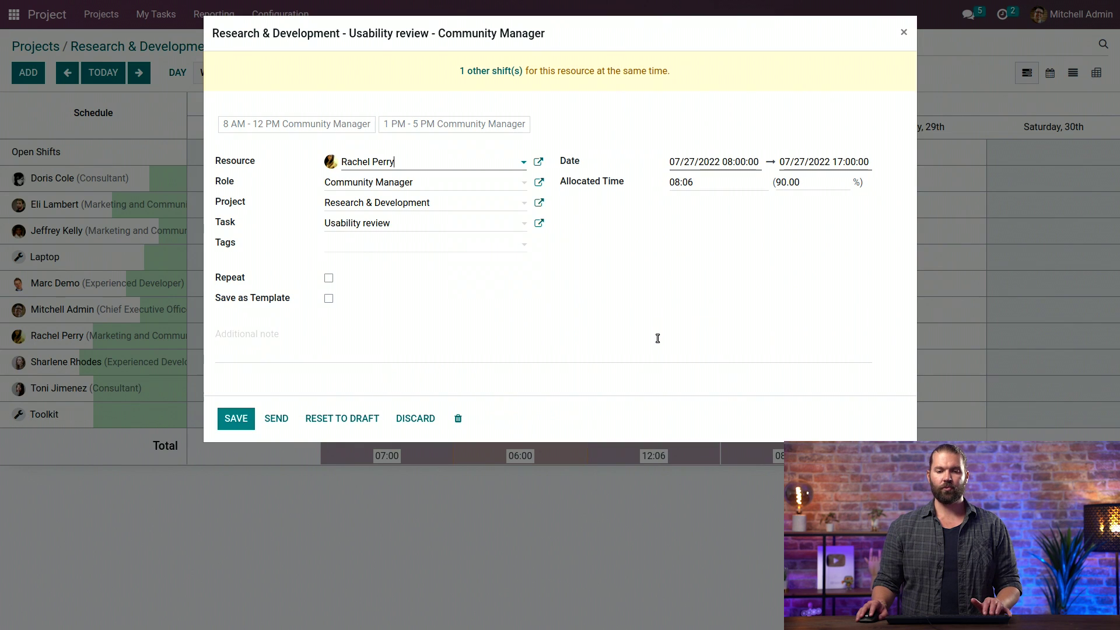
pyautogui.click(700, 184)
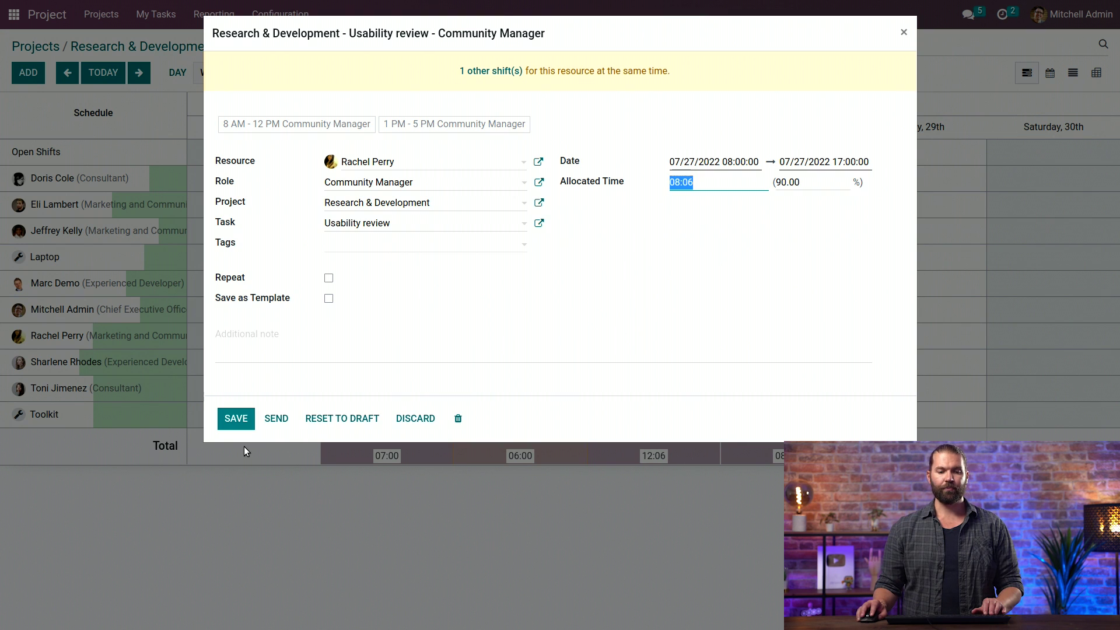
pyautogui.click(236, 418)
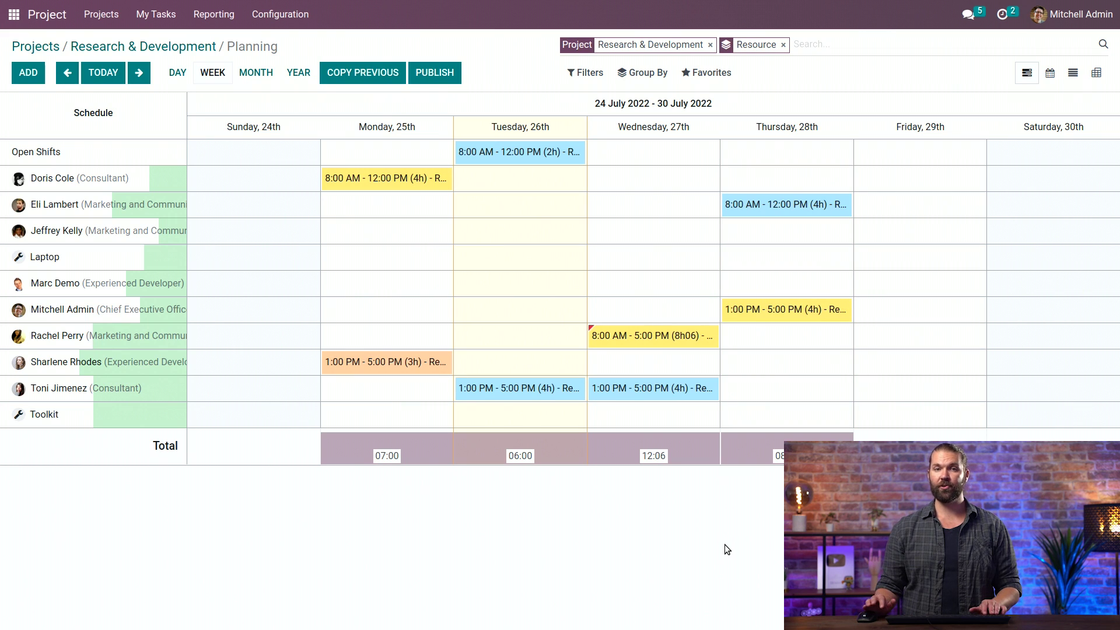
# Ctrl-drag copies of Wednesday's 8h06 Usability review shift onto Monday, Tuesday and Thursday.
pyautogui.moveTo(703, 341)
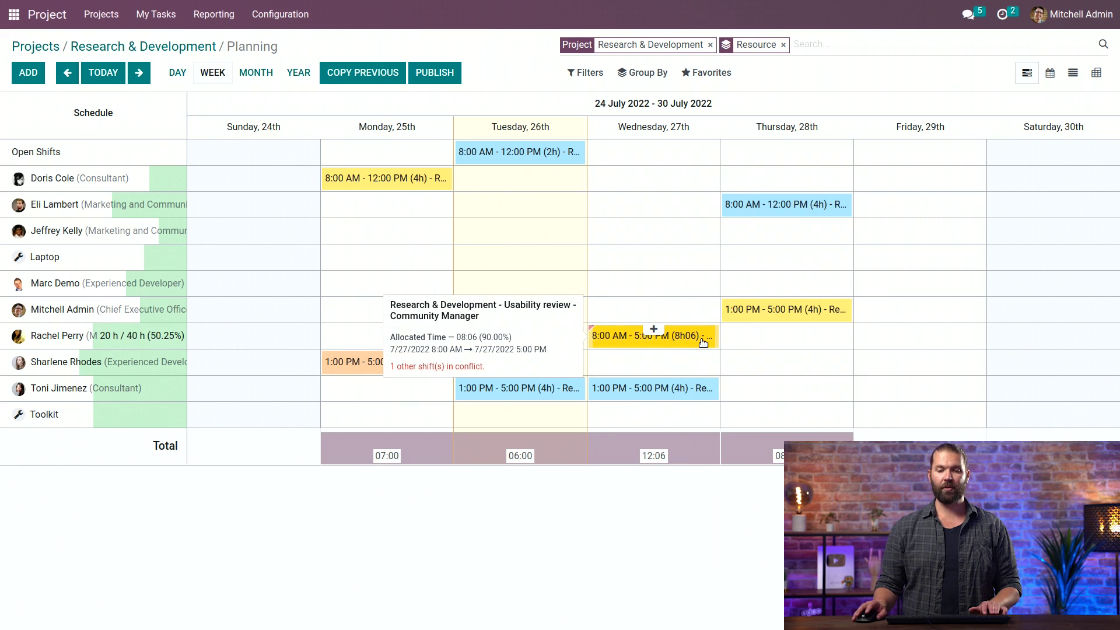
pyautogui.moveTo(702, 341); pyautogui.dragTo(788, 342)
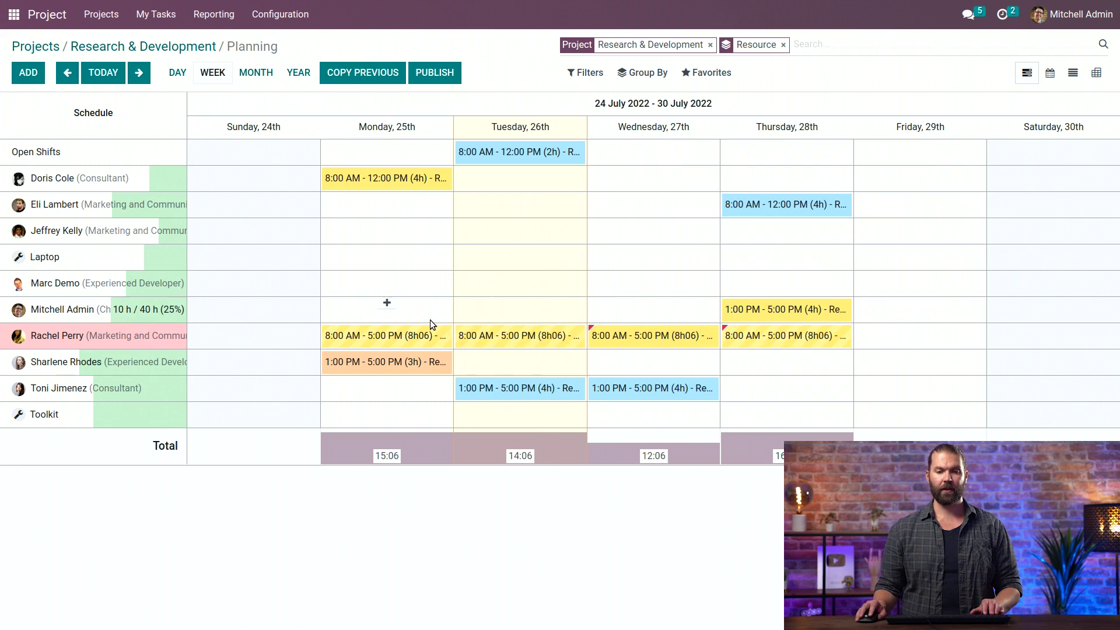
# Change Monday's Usability review shift to 6 hours allocated time and save it.
pyautogui.click(415, 342)
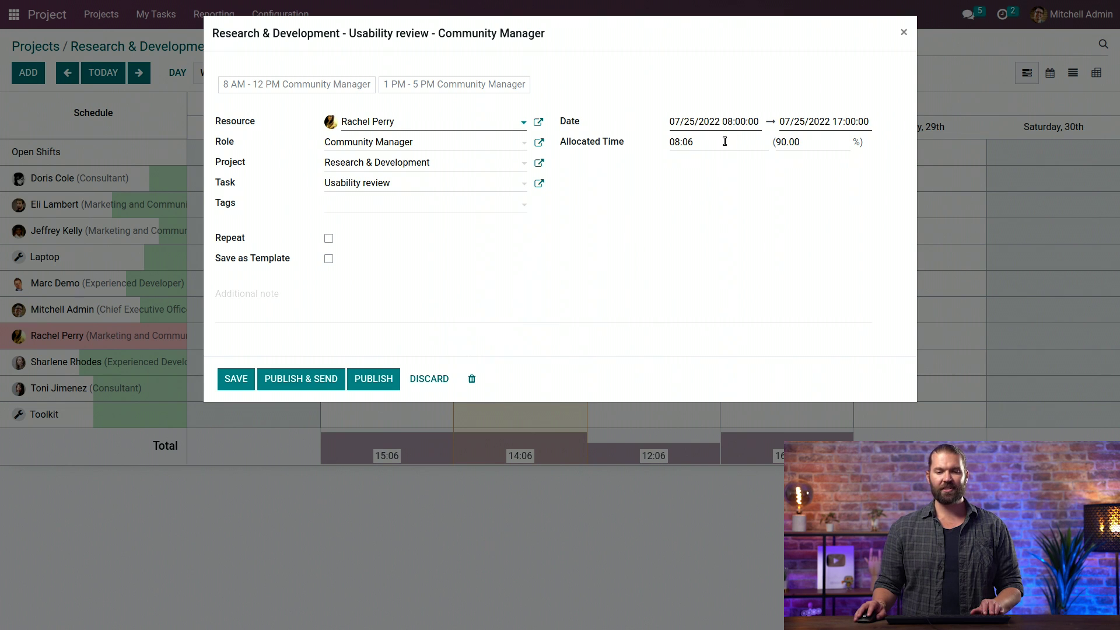
pyautogui.moveTo(725, 142); pyautogui.dragTo(654, 142)
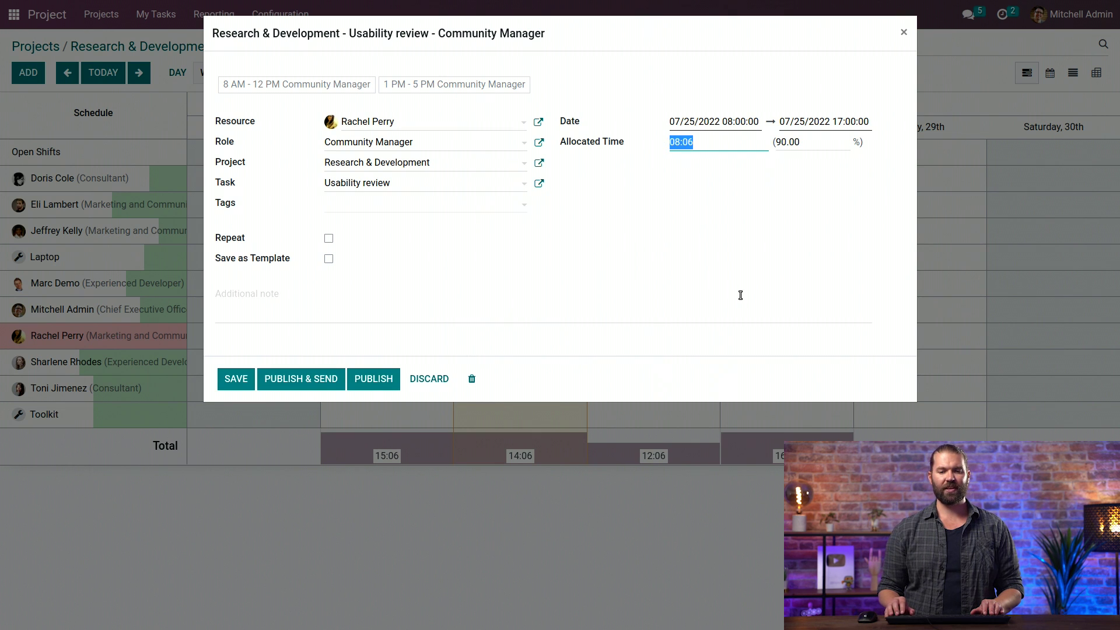
pyautogui.write('6')
pyautogui.click(666, 321)
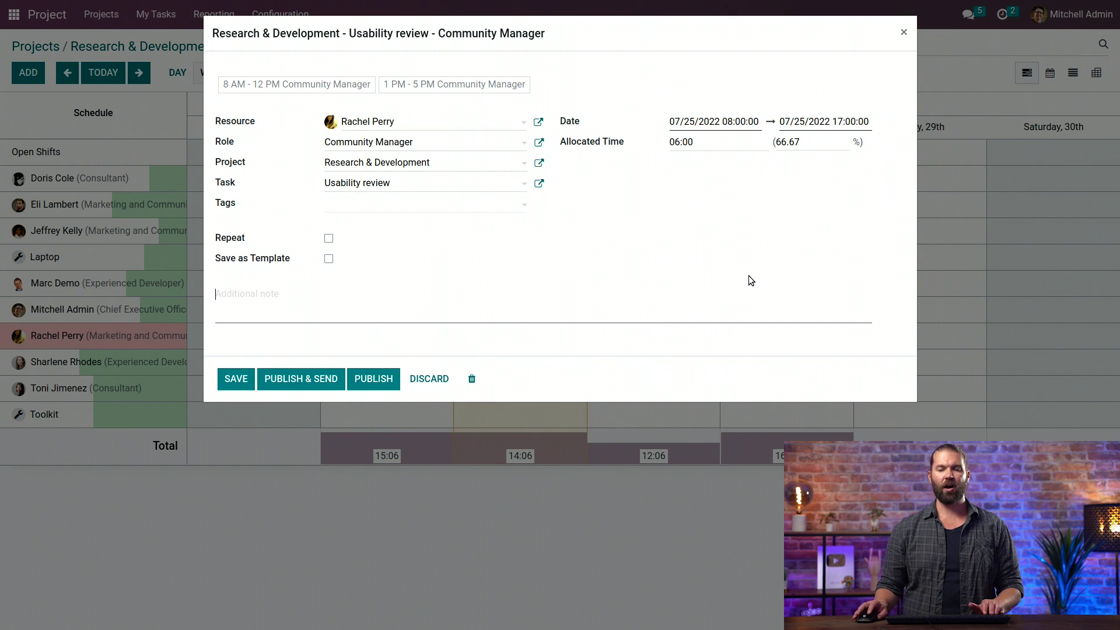
pyautogui.click(228, 377)
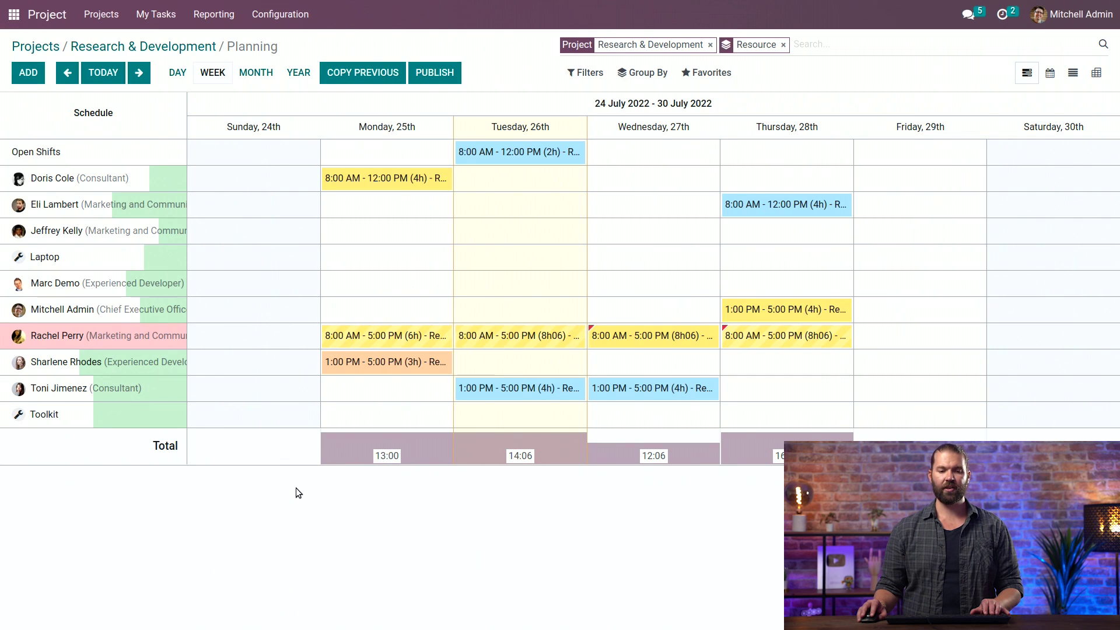